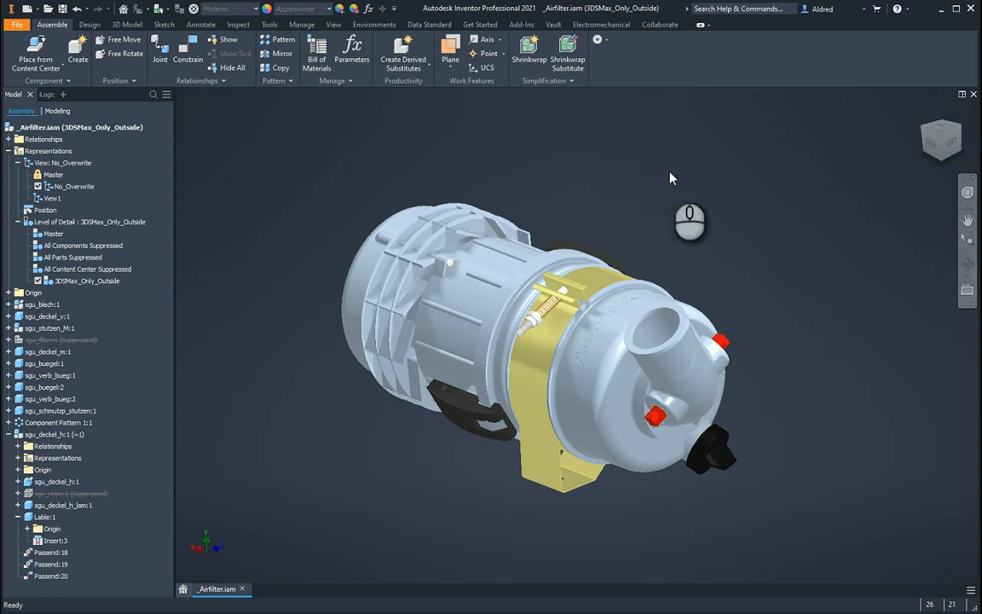
Create and upload a shared view named _Airfilter with the Hide Component Names and Hide Part Properties options turned off
click(661, 24)
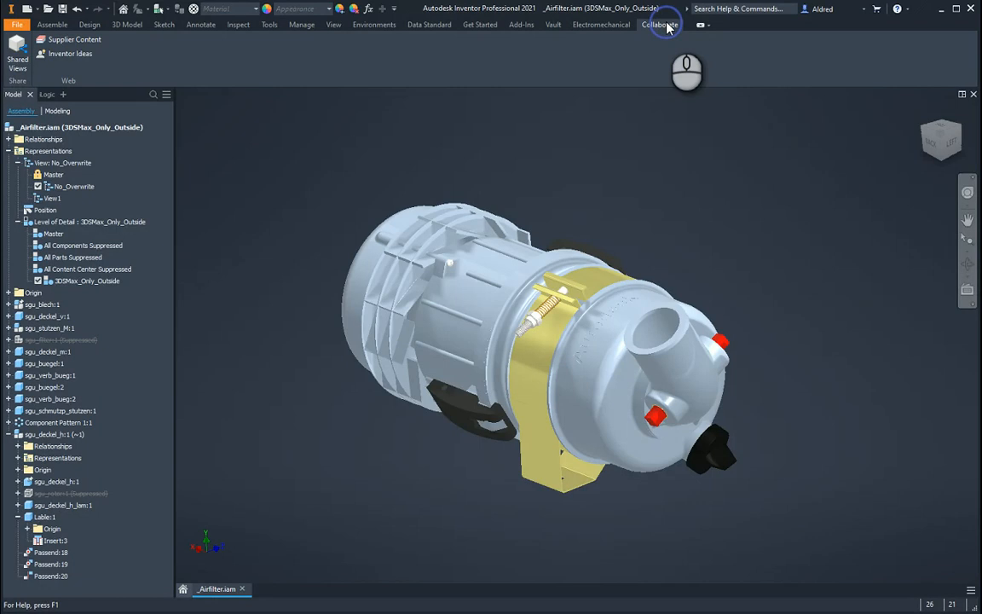
click(19, 60)
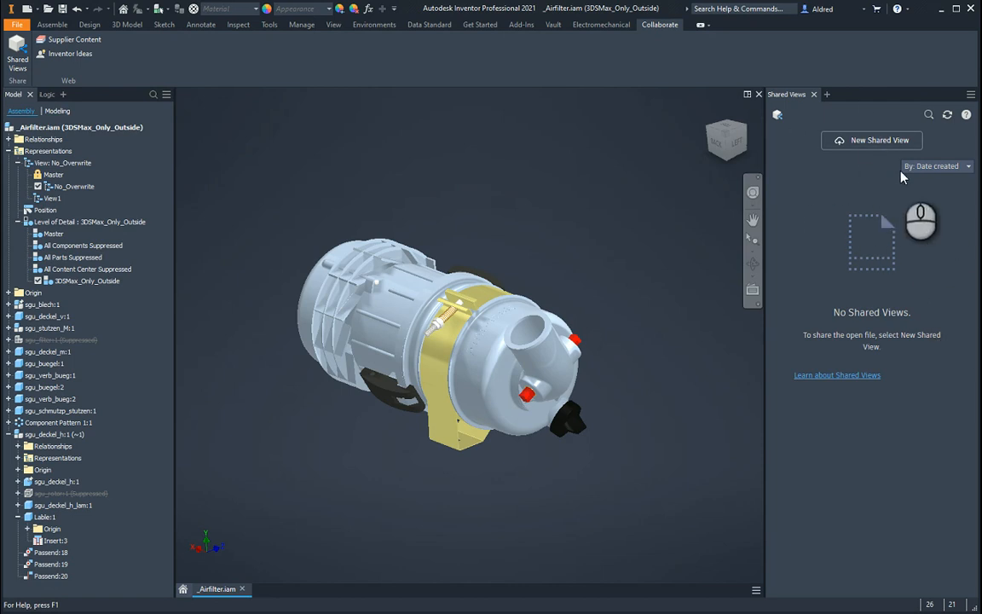
click(879, 142)
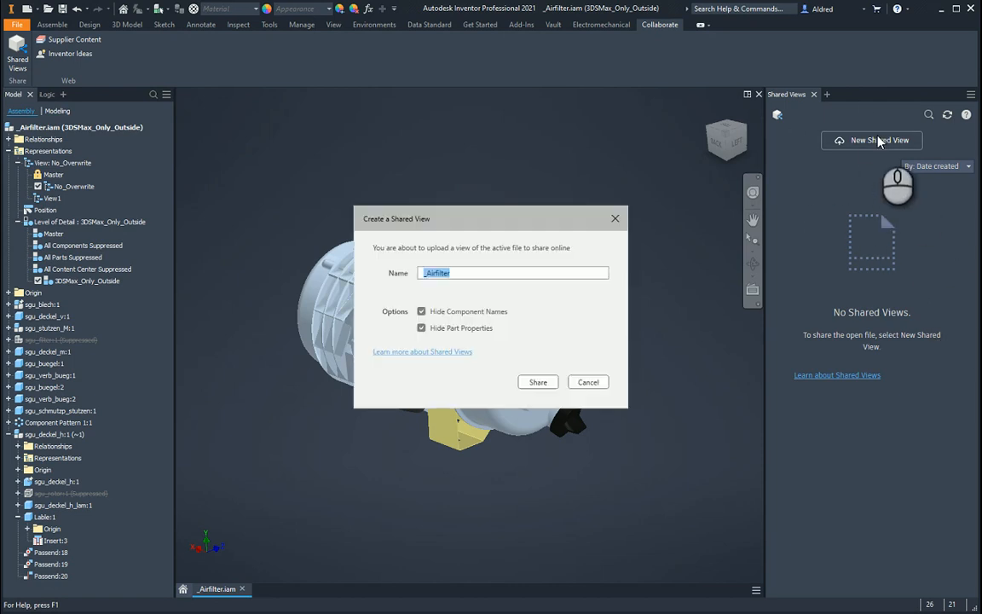
drag(465, 219, 474, 172)
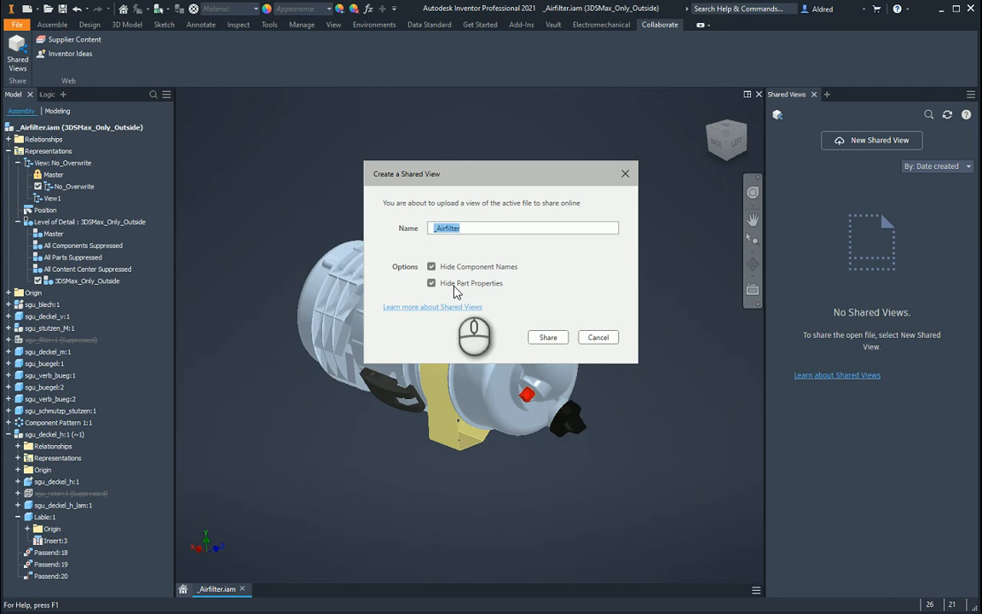
click(432, 266)
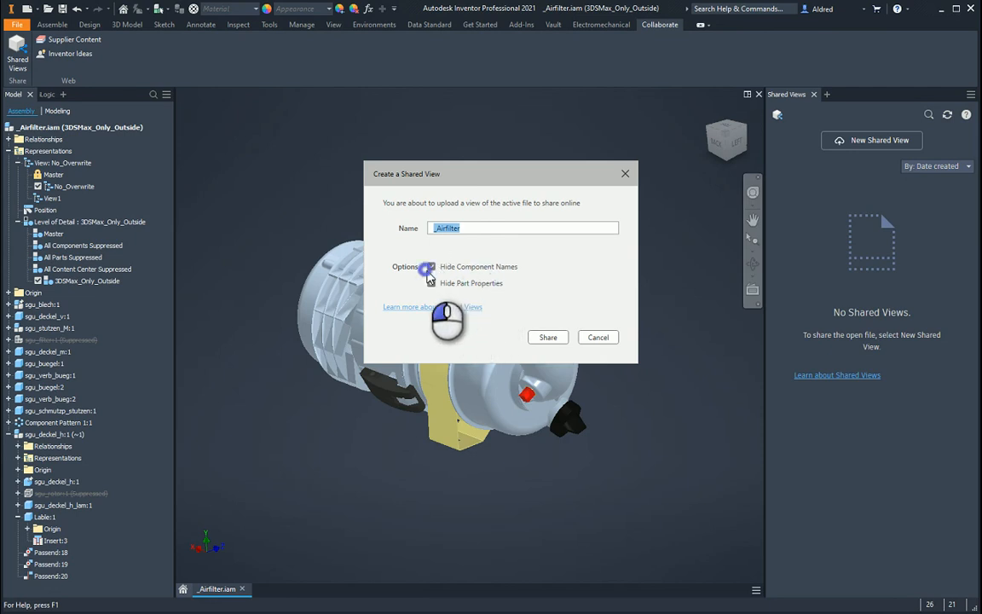
click(432, 283)
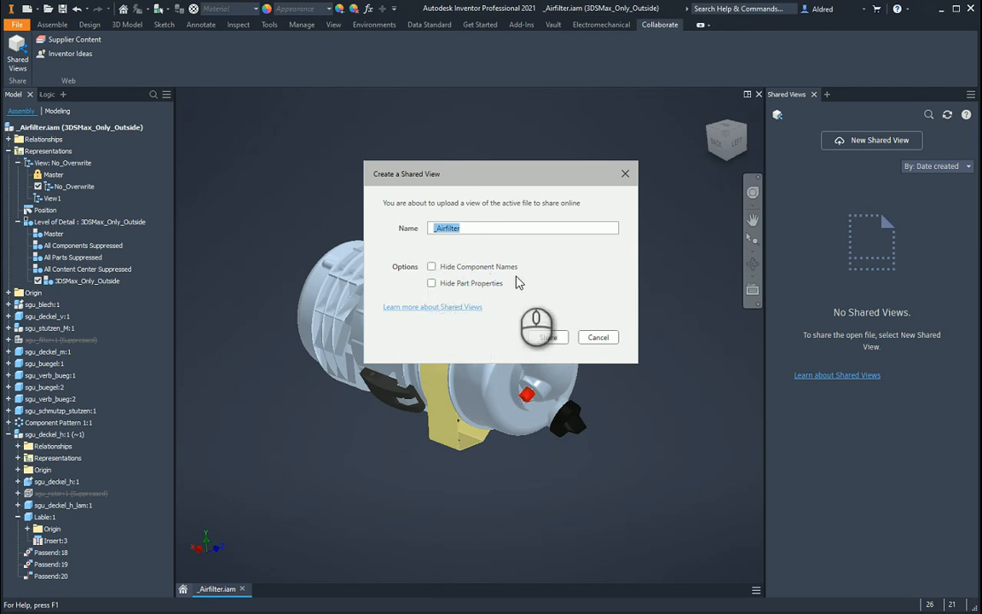
click(548, 338)
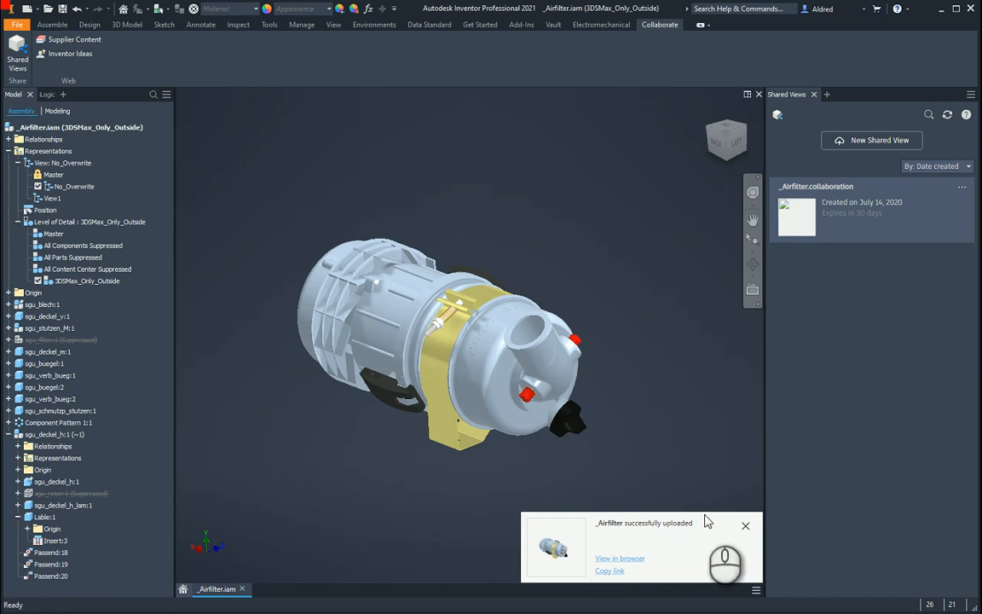
Open the uploaded _Airfilter shared view in the browser and view the model from above at a smaller scale
click(624, 560)
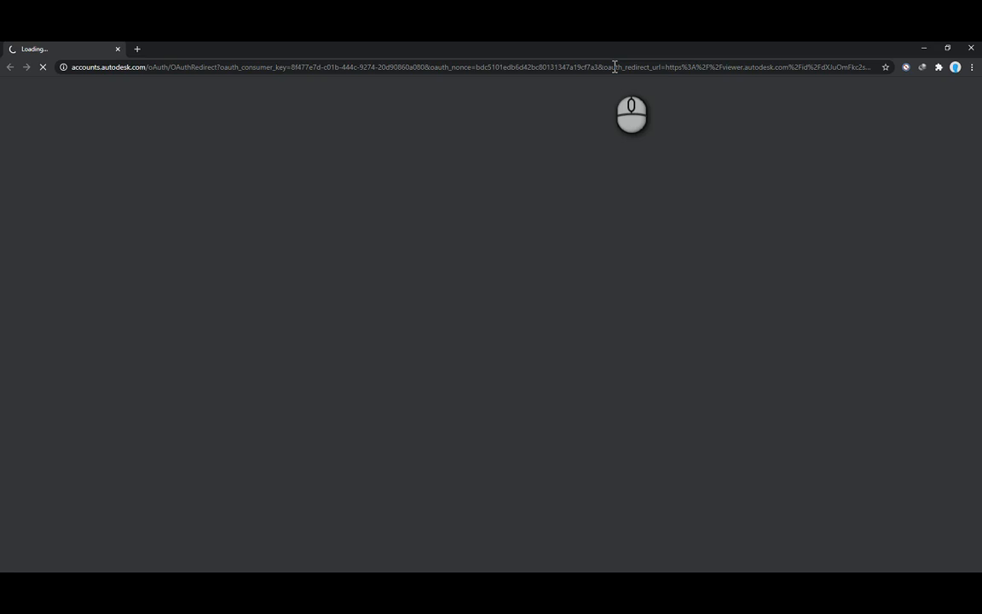
mouse_move(598, 50)
mouse_down()
mouse_move(605, 4)
mouse_move(640, 53)
mouse_move(556, 68)
mouse_move(580, 34)
mouse_move(580, 57)
mouse_up()
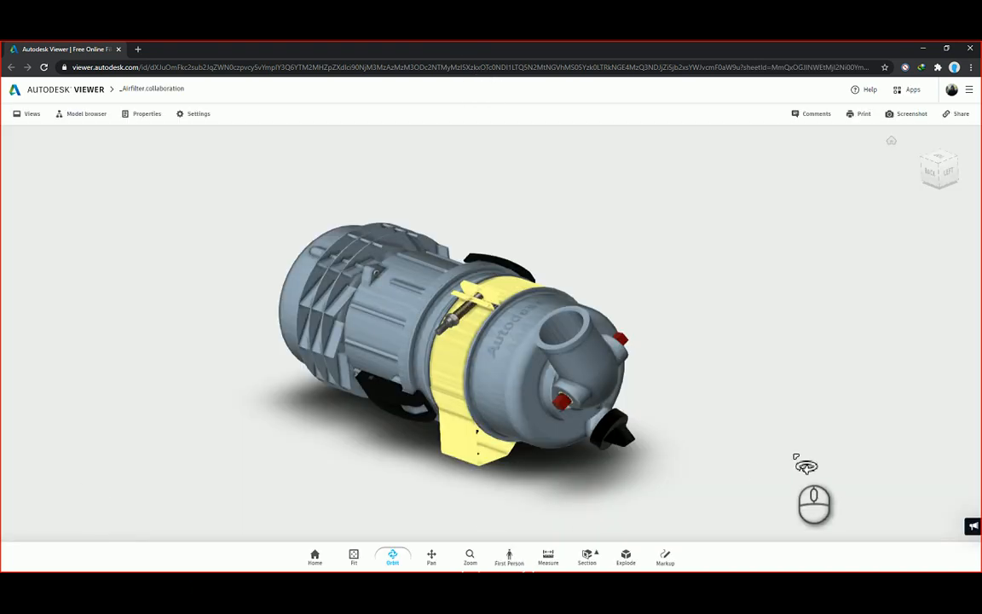
drag(456, 376, 475, 452)
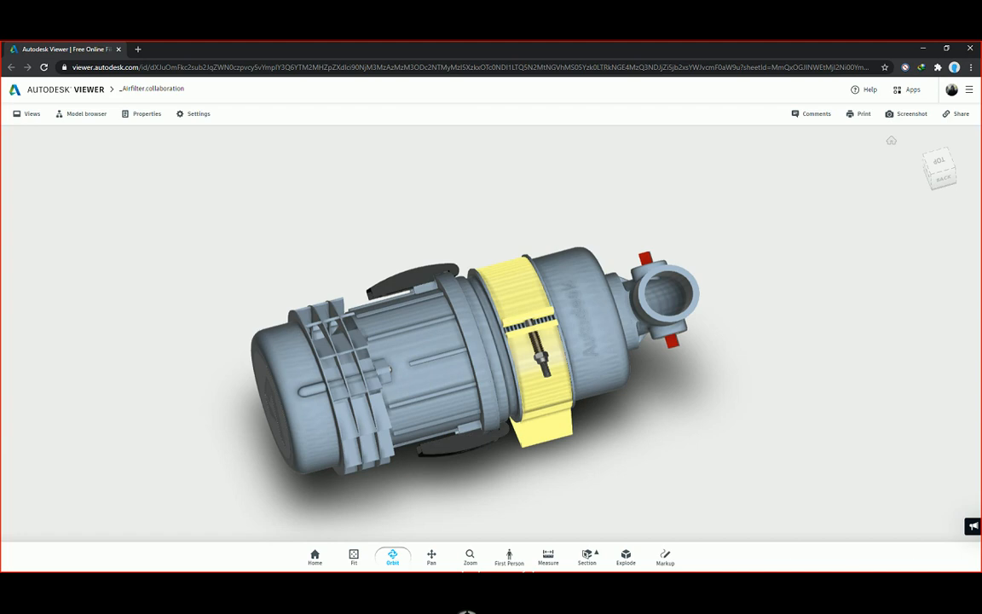
click(470, 556)
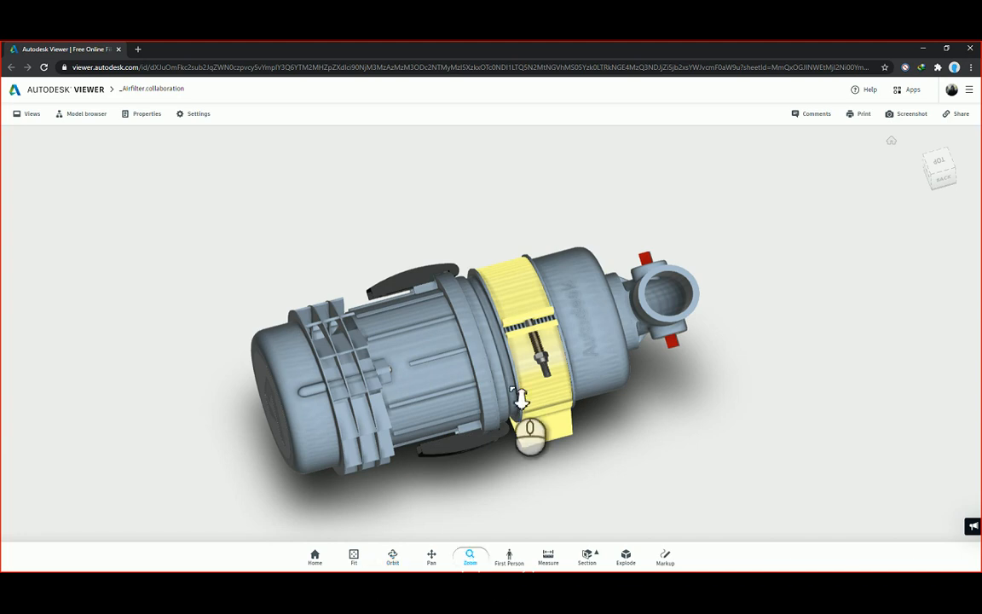
drag(510, 388, 527, 350)
drag(484, 438, 511, 375)
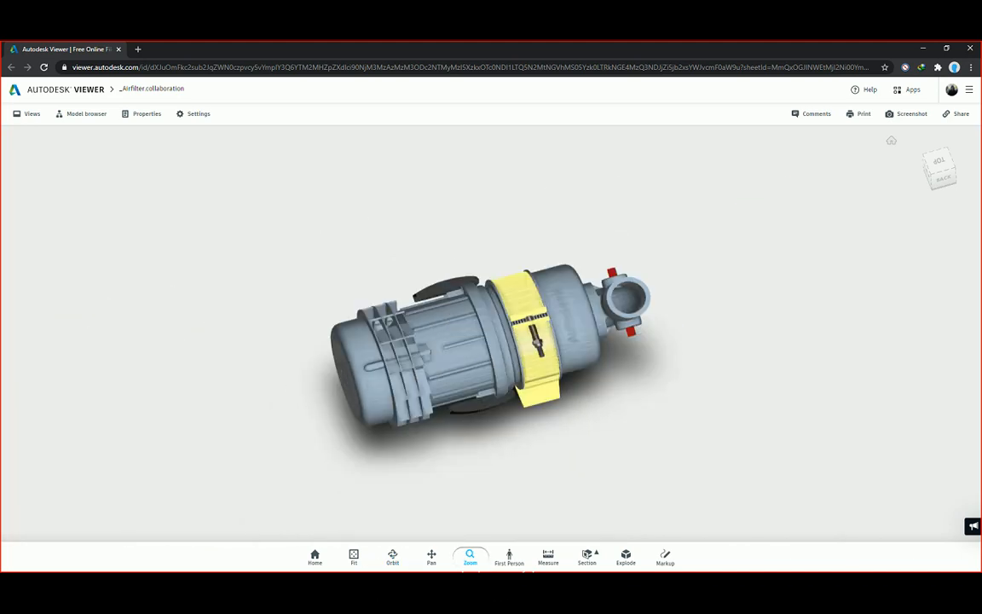
Measure the length of a raised rib on the air filter's main housing, and exit the measurement
click(550, 555)
scroll(554, 376, up, 5)
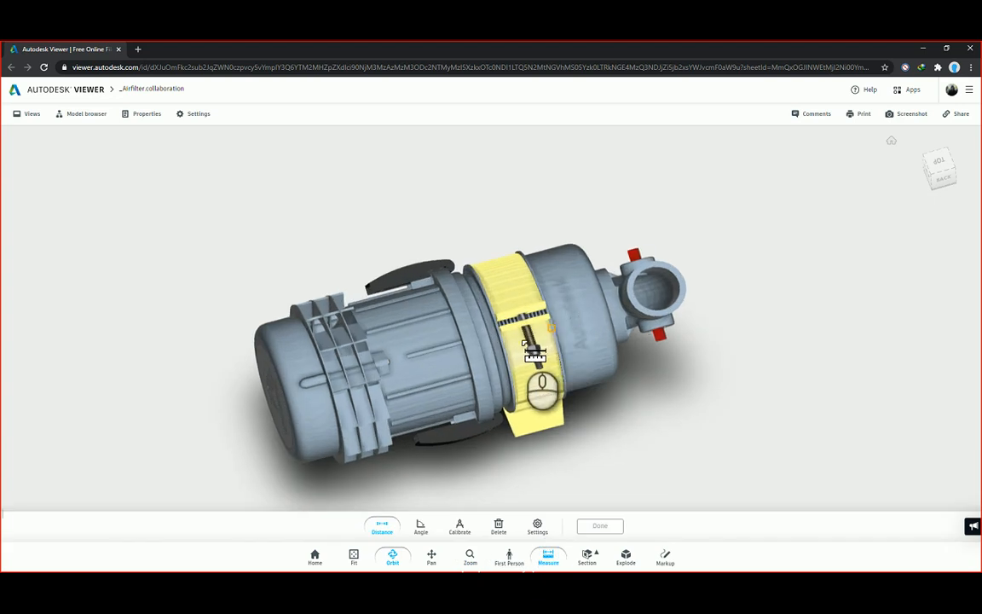
scroll(353, 402, up, 5)
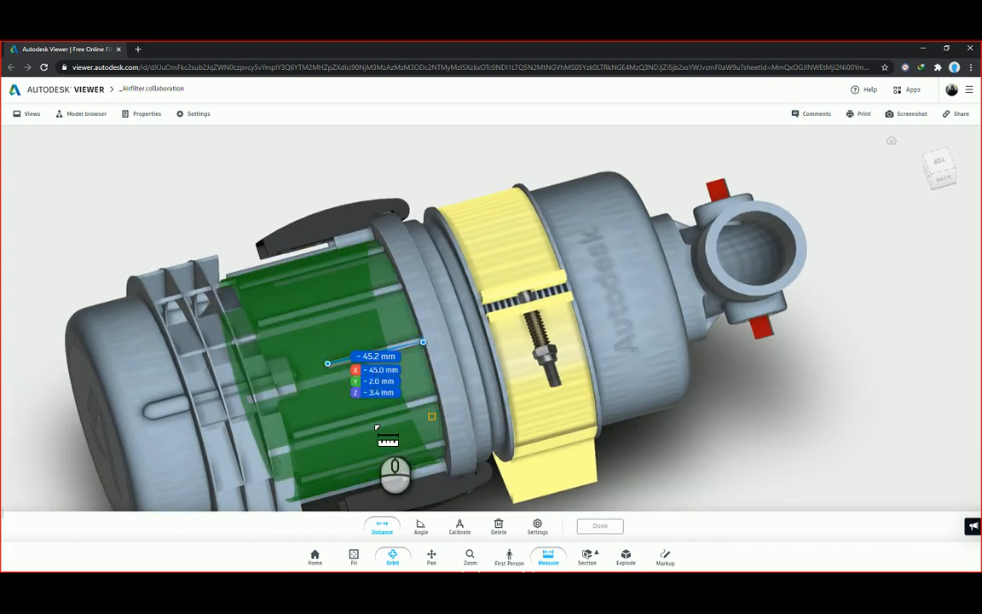
middle_drag(464, 405, 457, 324)
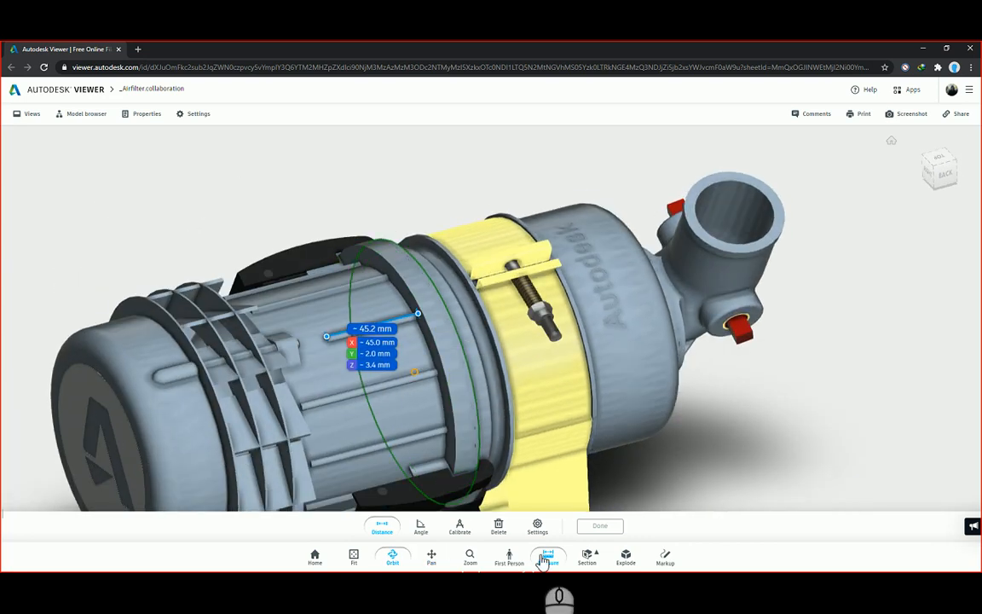
click(549, 556)
Section the air filter with a Y plane moved down through the housing to examine its interior, and remove the section
click(595, 555)
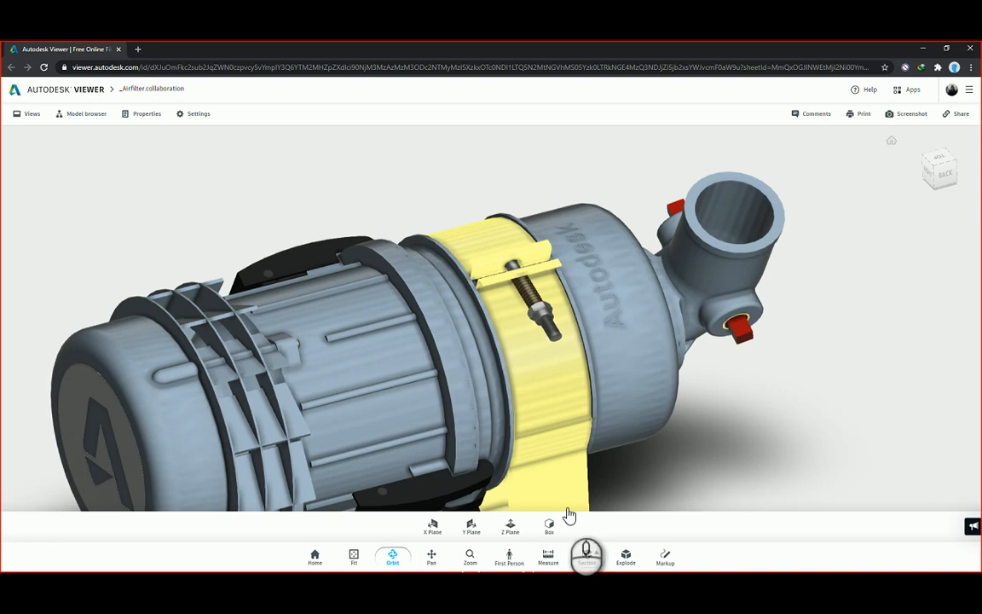
click(472, 524)
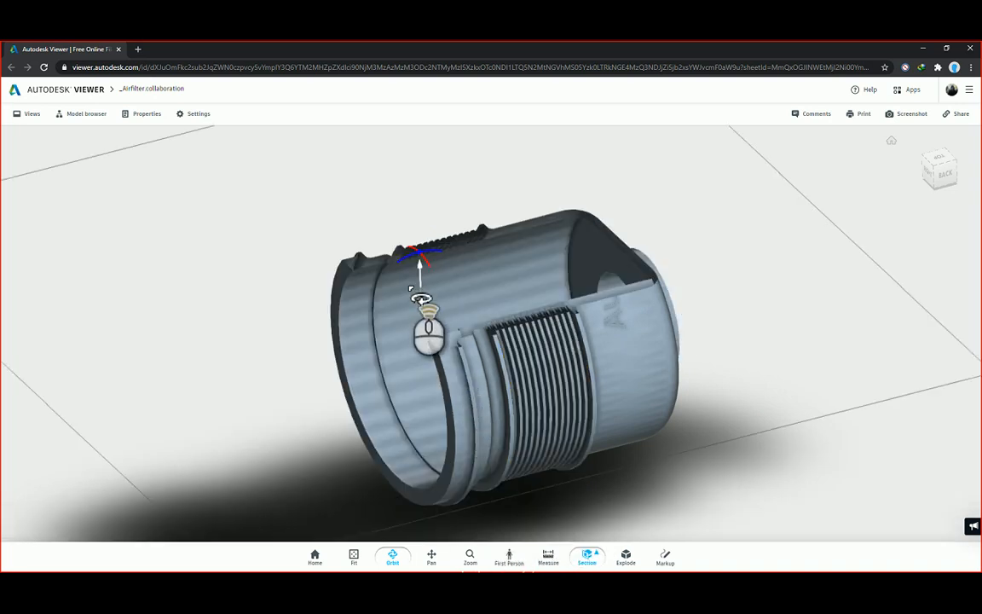
mouse_move(408, 289)
mouse_down()
mouse_move(419, 265)
mouse_move(424, 402)
mouse_move(425, 315)
mouse_move(425, 385)
mouse_move(440, 322)
mouse_up()
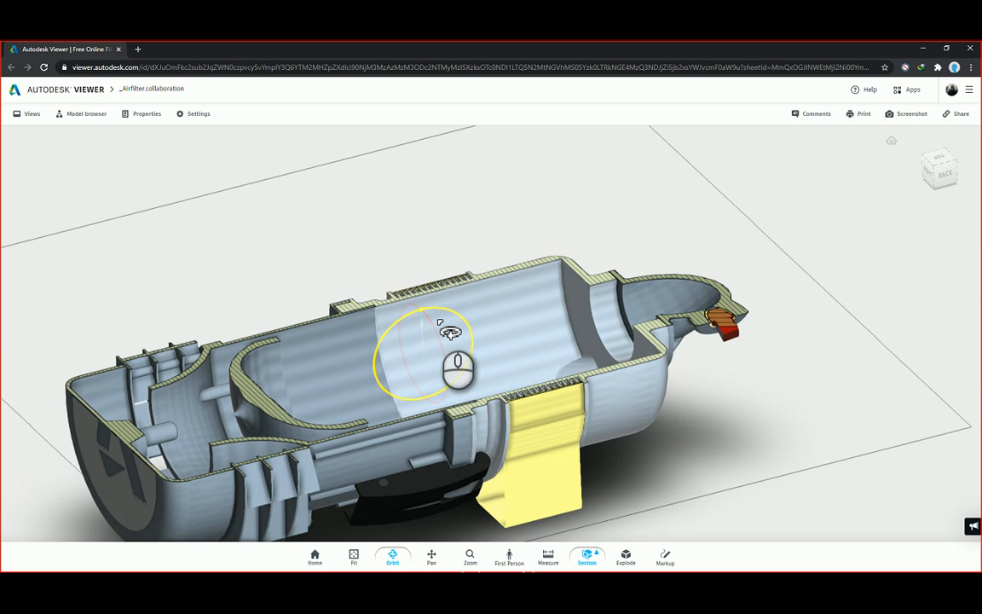
mouse_move(434, 395)
mouse_down()
mouse_move(478, 377)
mouse_move(494, 293)
mouse_up()
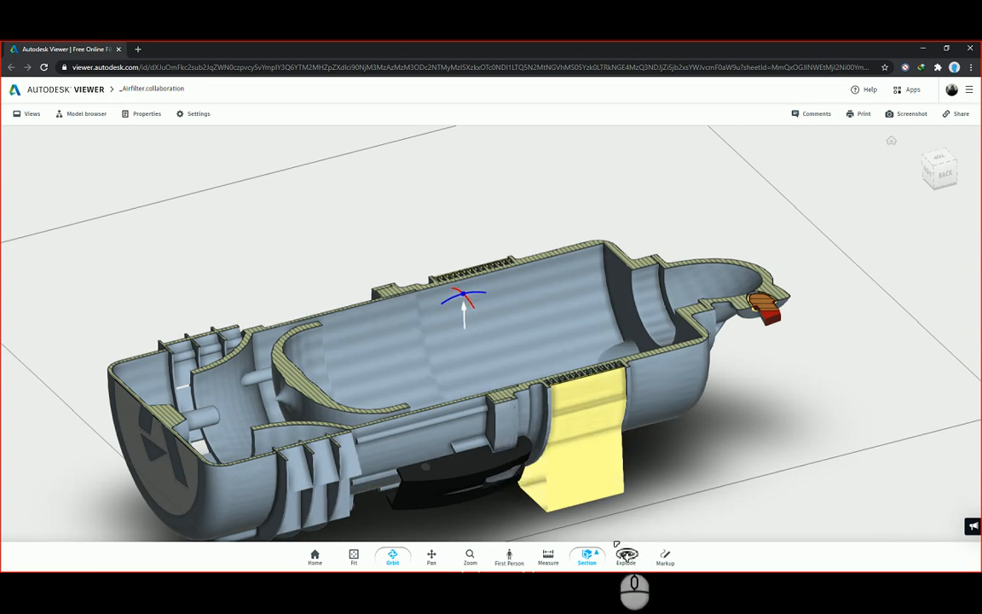
click(587, 556)
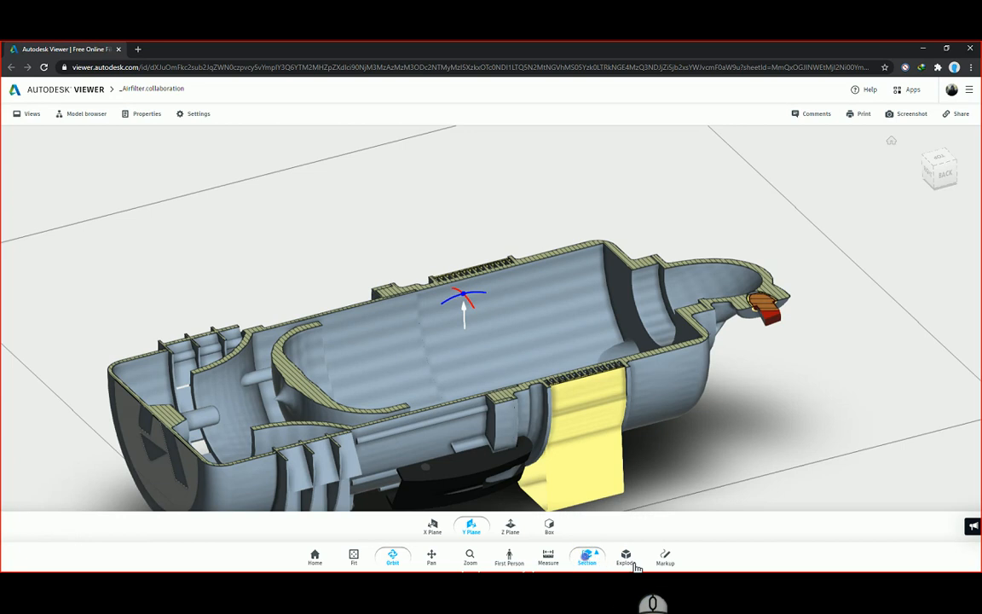
click(590, 556)
click(592, 556)
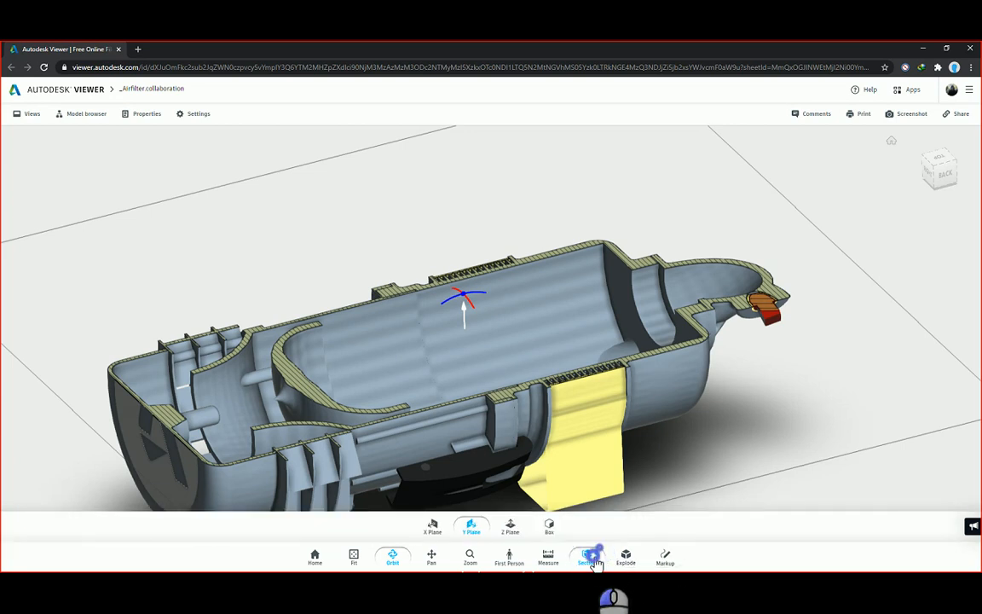
click(597, 556)
Explode the air filter assembly slightly to inspect its parts, and collapse it back to the assembled state
click(626, 556)
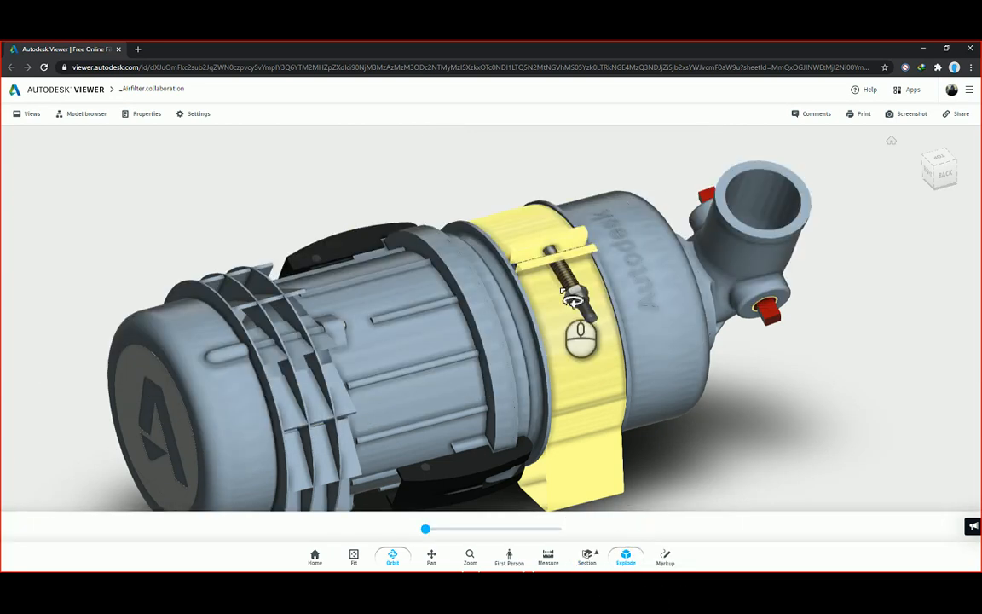
scroll(572, 314, up, 3)
scroll(572, 313, down, 5)
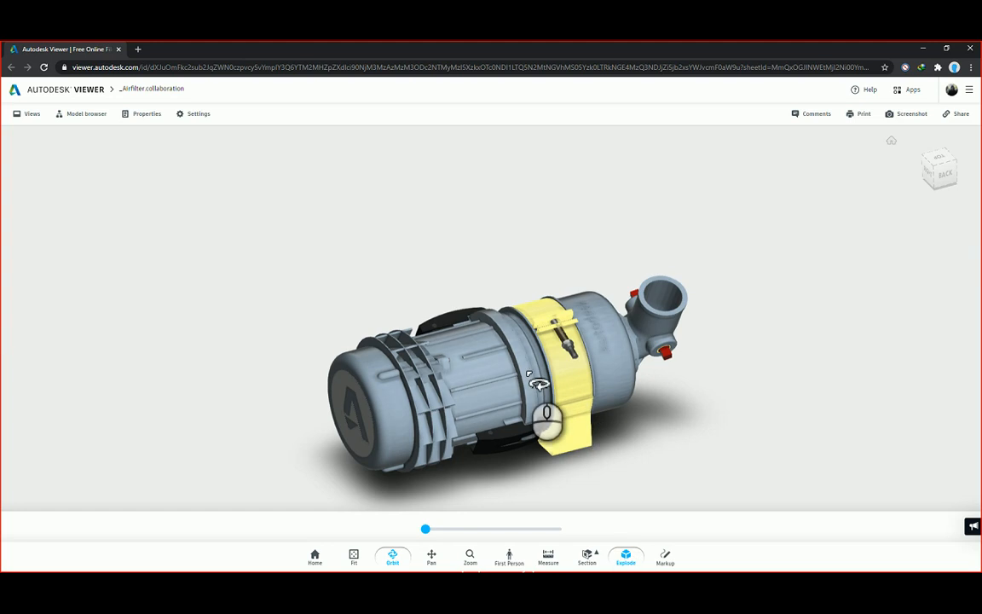
mouse_move(427, 530)
mouse_down()
mouse_move(536, 541)
mouse_move(432, 530)
mouse_up()
scroll(478, 476, up, 2)
scroll(482, 444, down, 5)
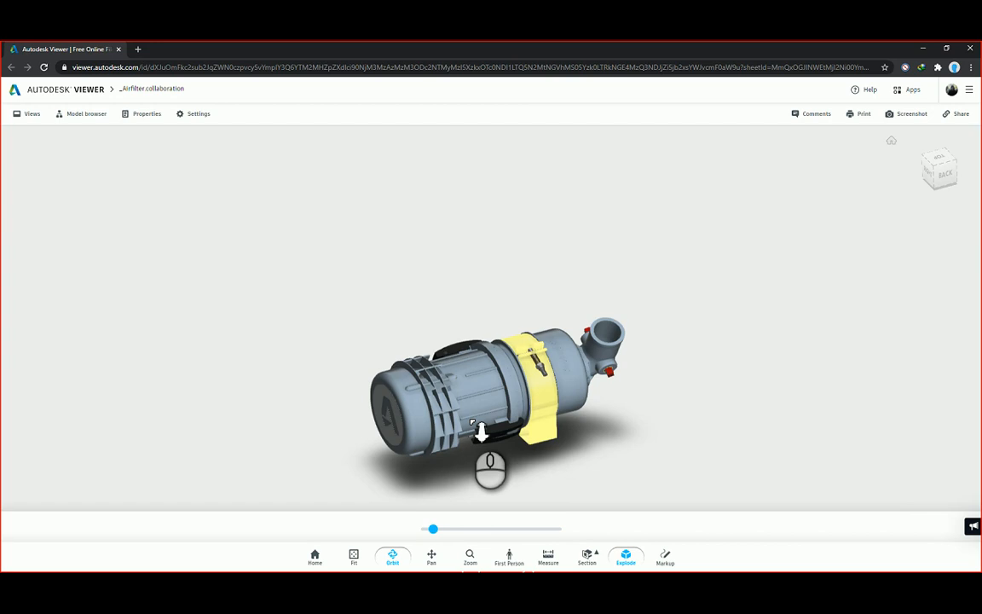
drag(437, 534, 419, 545)
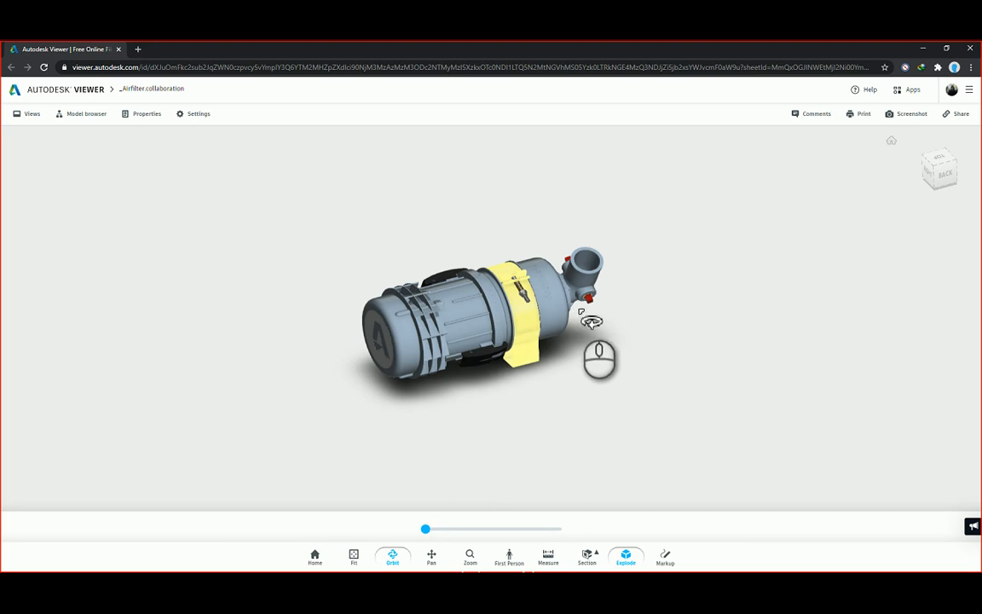
Bring up the screenshot download option for the current view
click(916, 115)
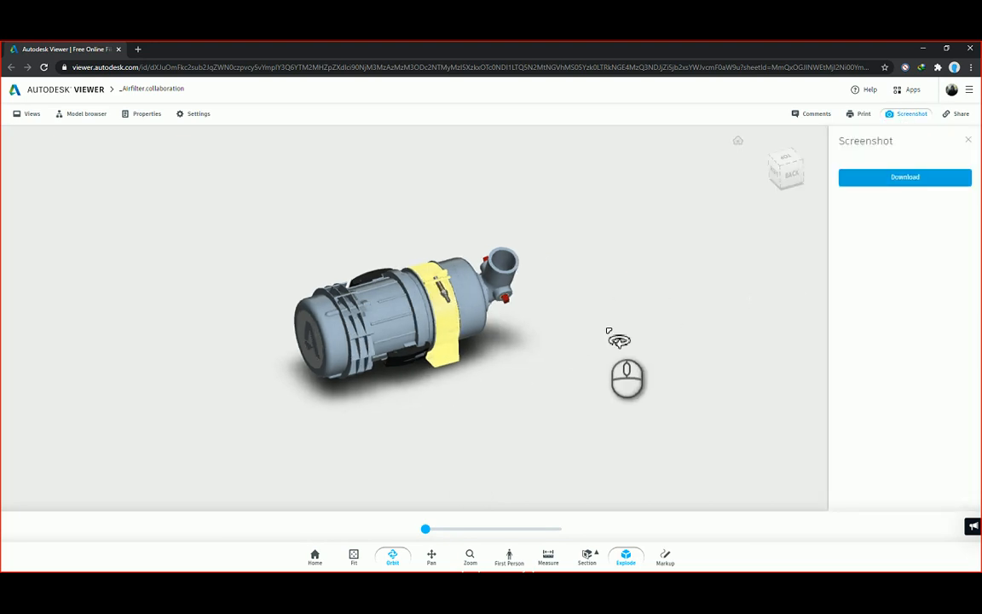
Add a red text markup reading "this needs to be stainless steel" above the yellow clamp band and save it
click(667, 560)
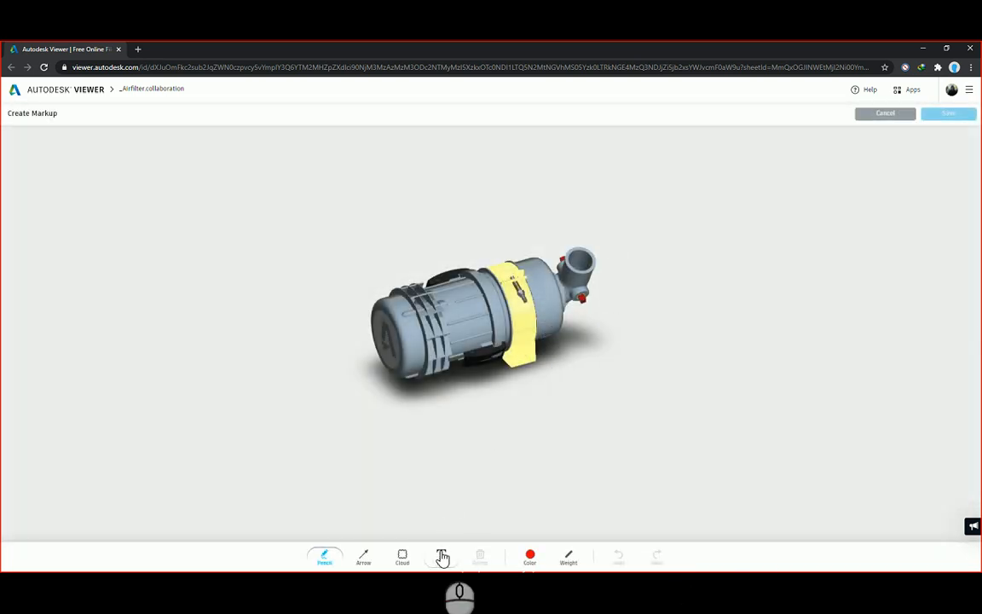
click(441, 556)
click(507, 222)
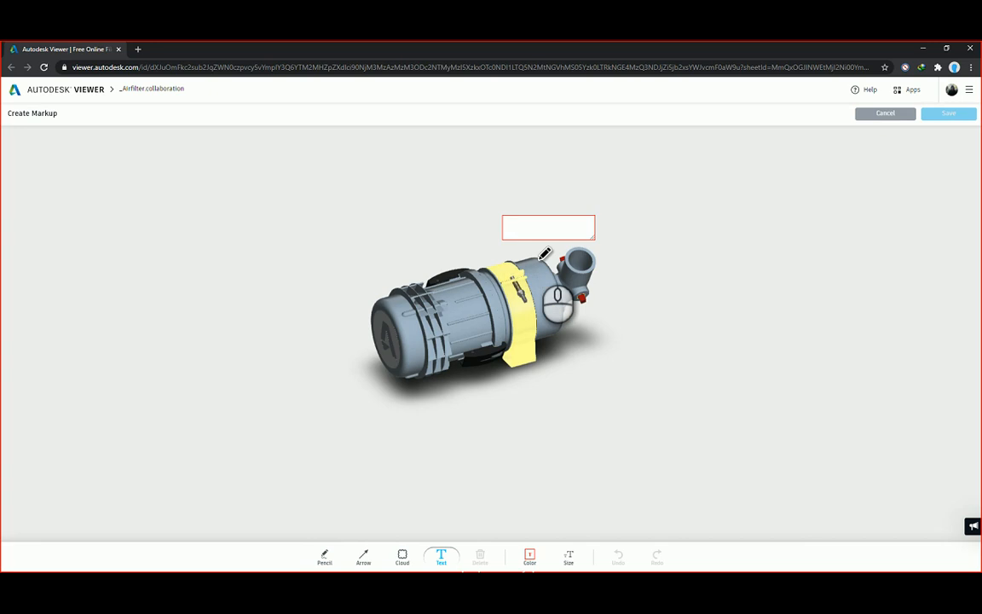
text(this needs to be stainle)
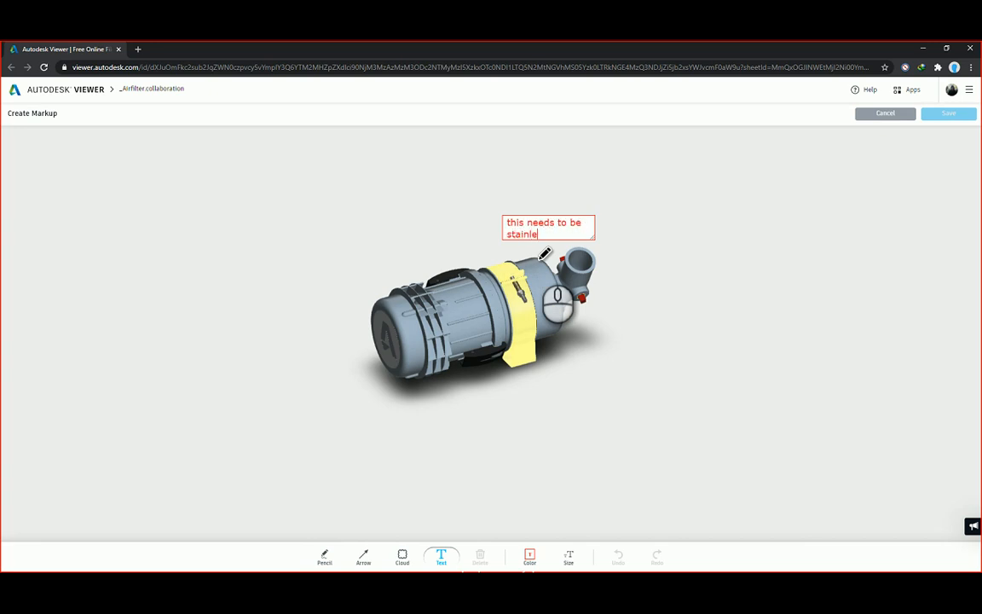
text(ss steel)
key(Return)
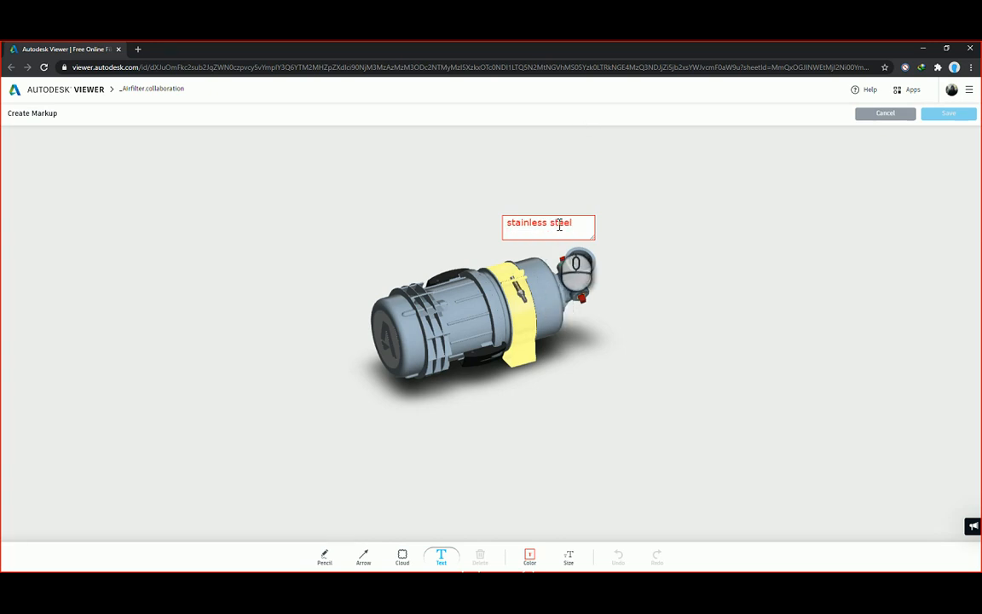
click(645, 247)
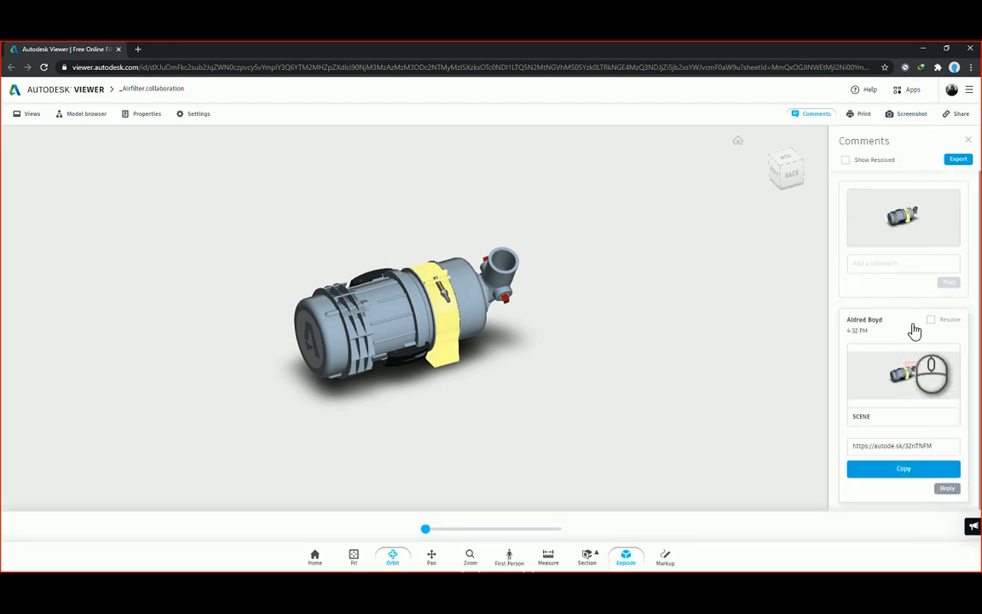
Bring up the design's sharing settings and select the share link
click(961, 116)
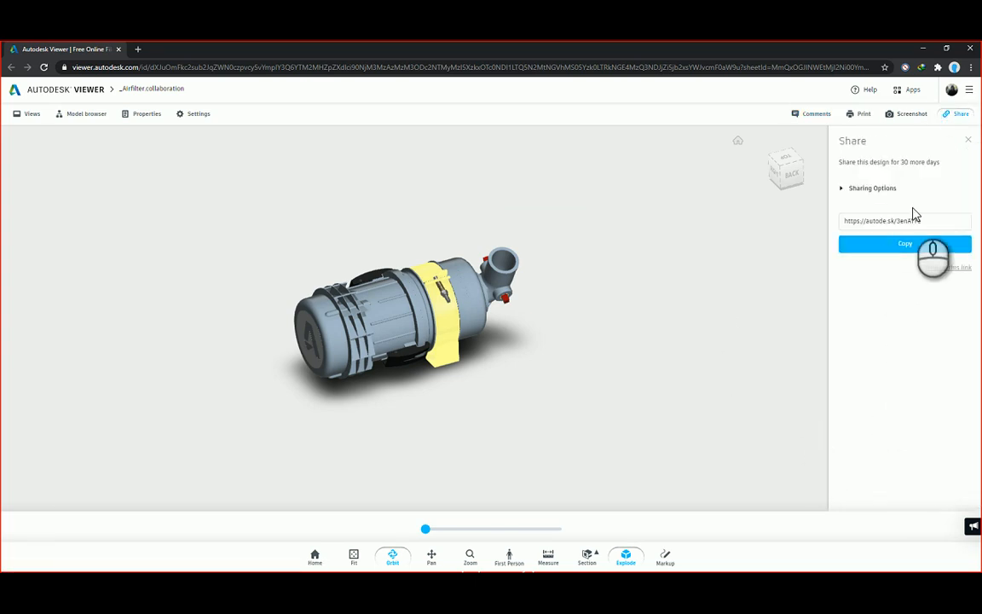
click(930, 222)
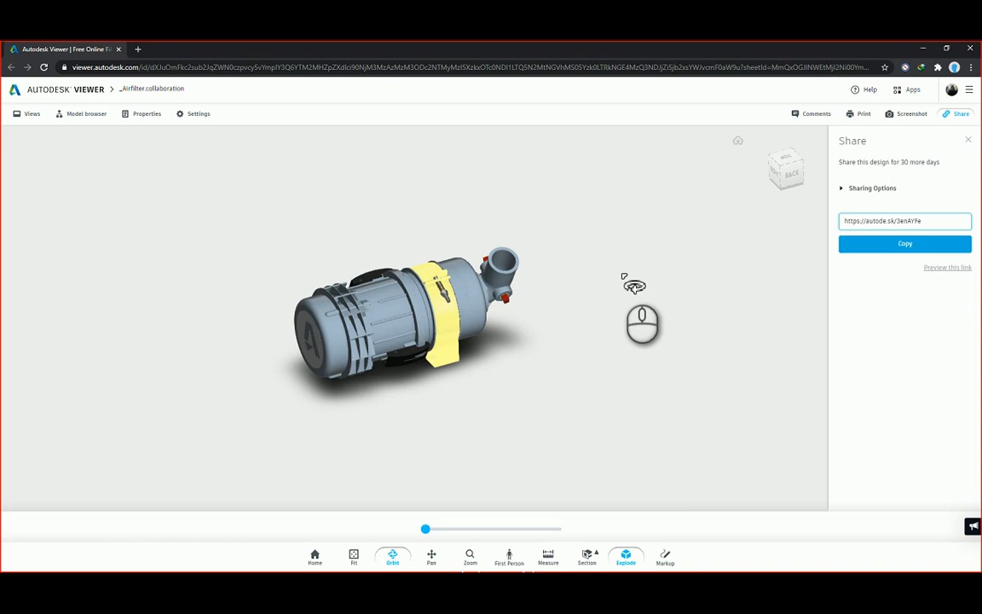
drag(443, 362, 479, 362)
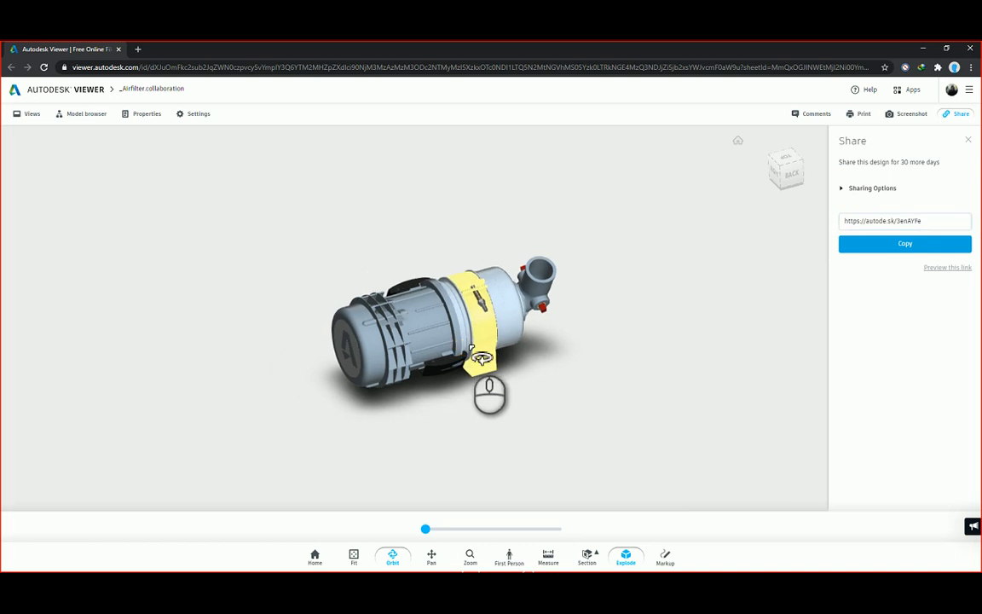
drag(482, 358, 464, 363)
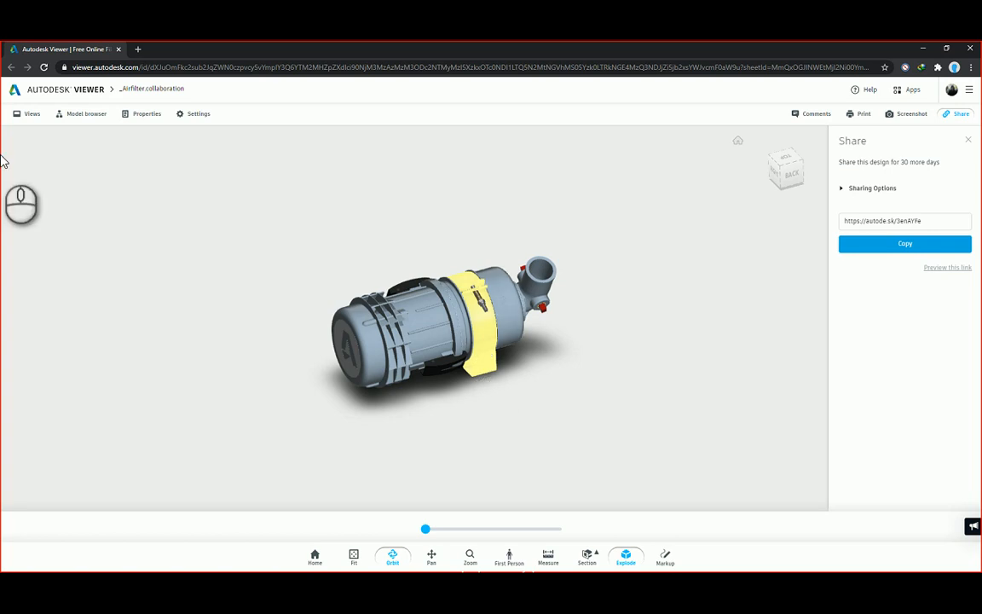